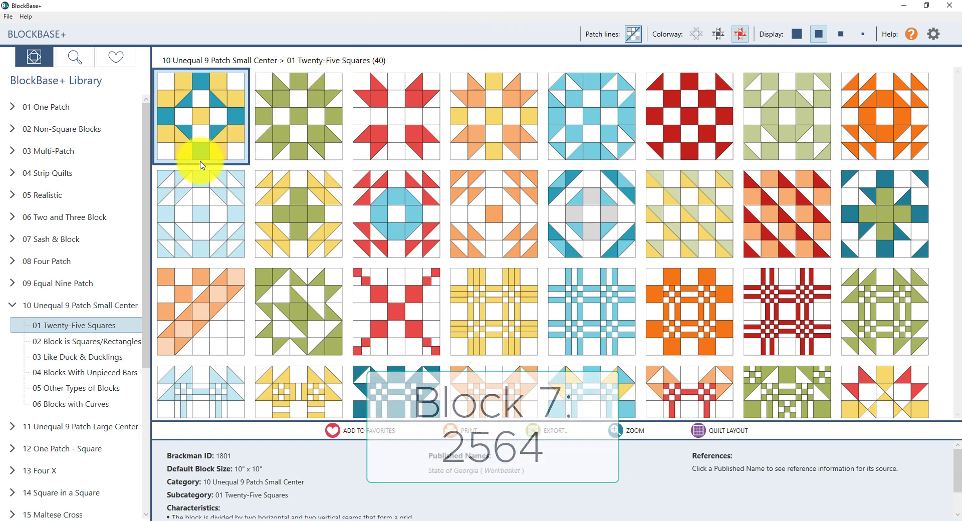
Expand 14 Square in a Square, open 11 Like The Radio Windmill, and select block 2564
left_click_drag(144, 184, 146, 328)
left_click(13, 267)
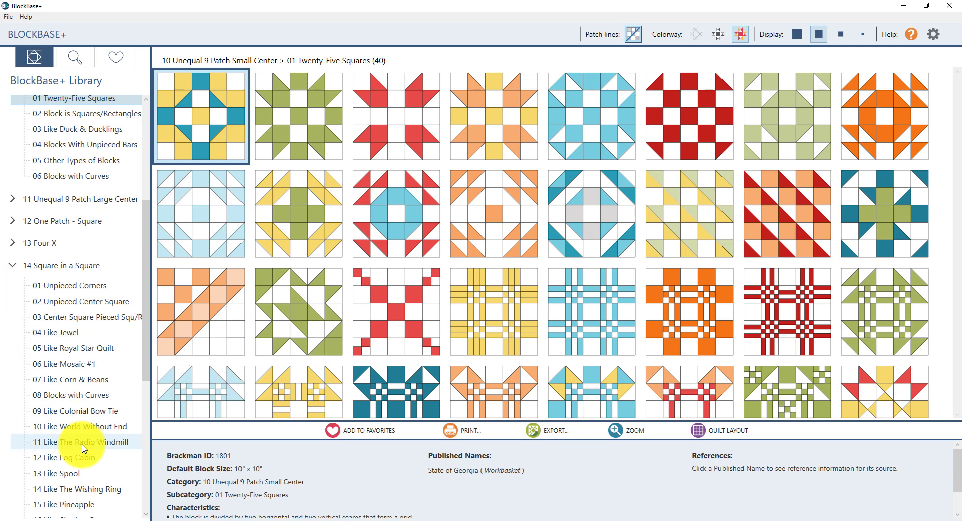
left_click(82, 444)
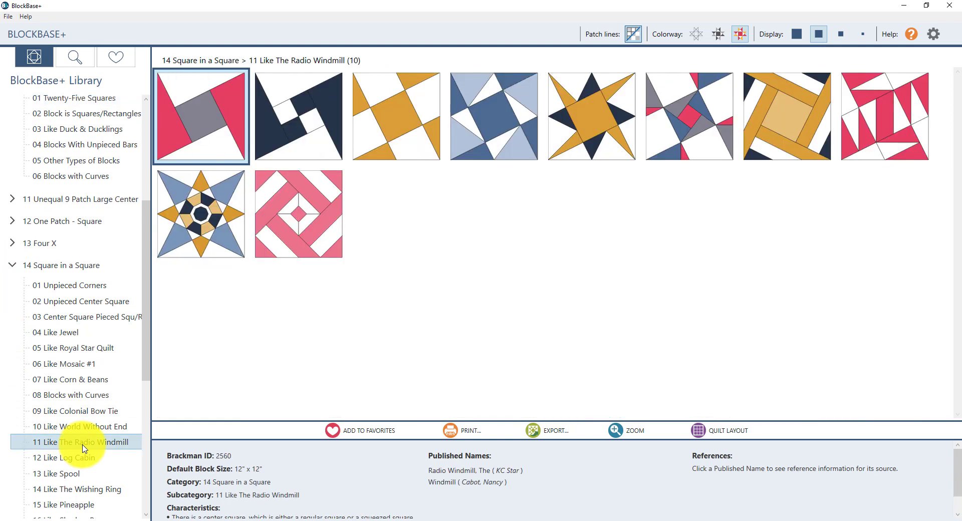
left_click(592, 119)
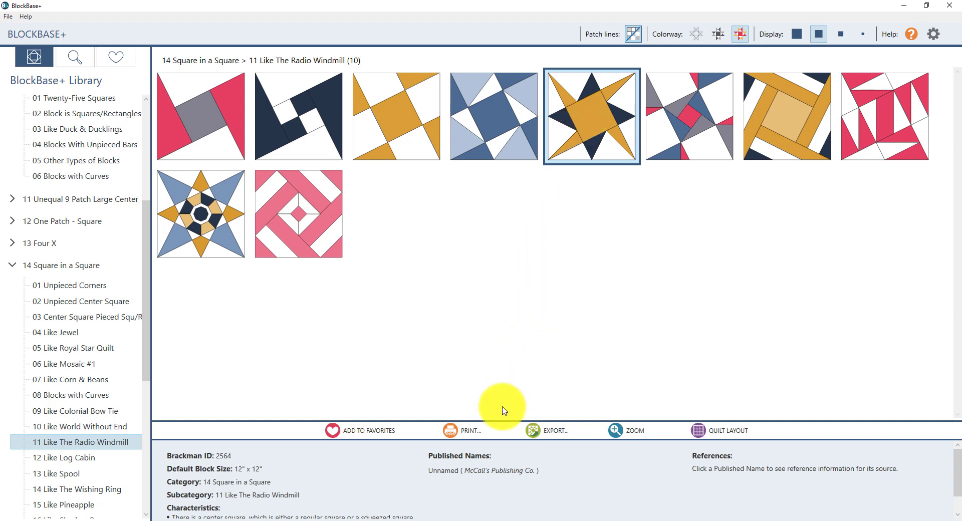
Choose PRINT > Templates for block 2564 and preview the four-page template printout
left_click(490, 437)
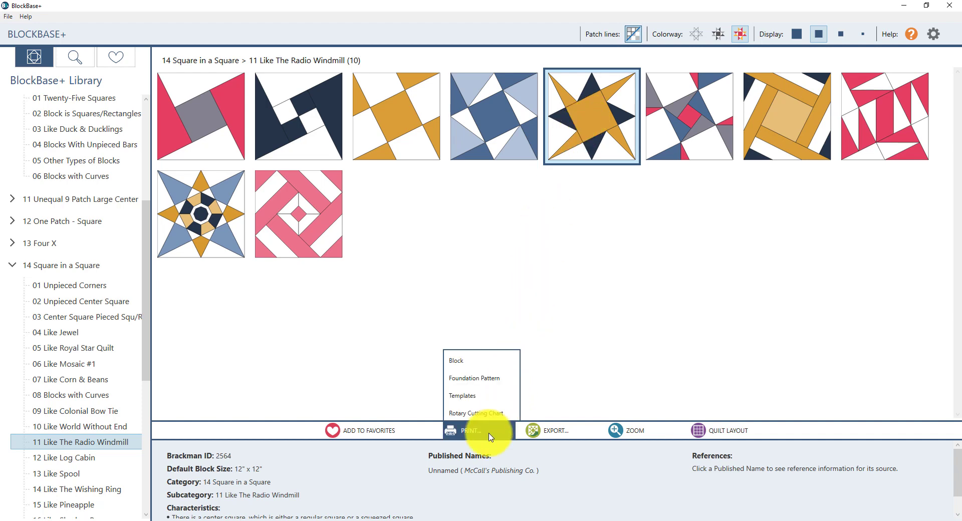
left_click(482, 397)
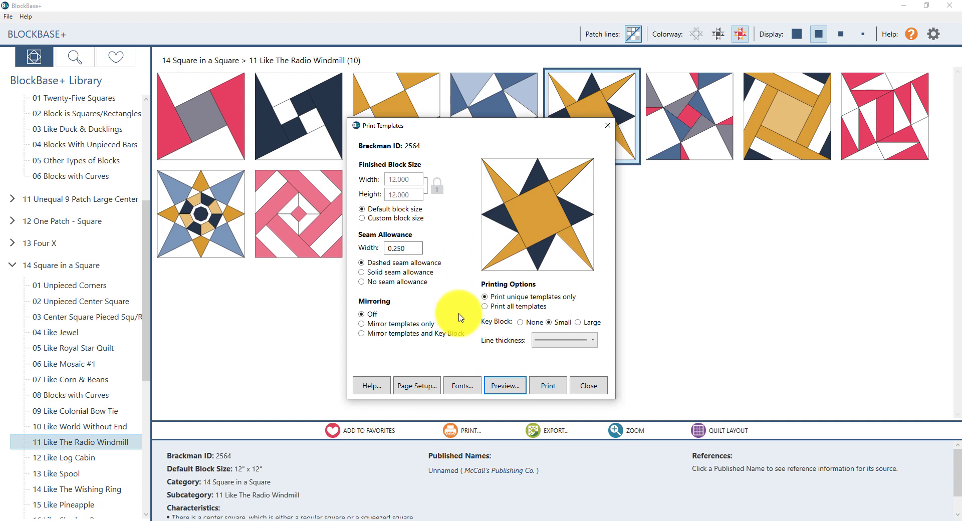
left_click(504, 396)
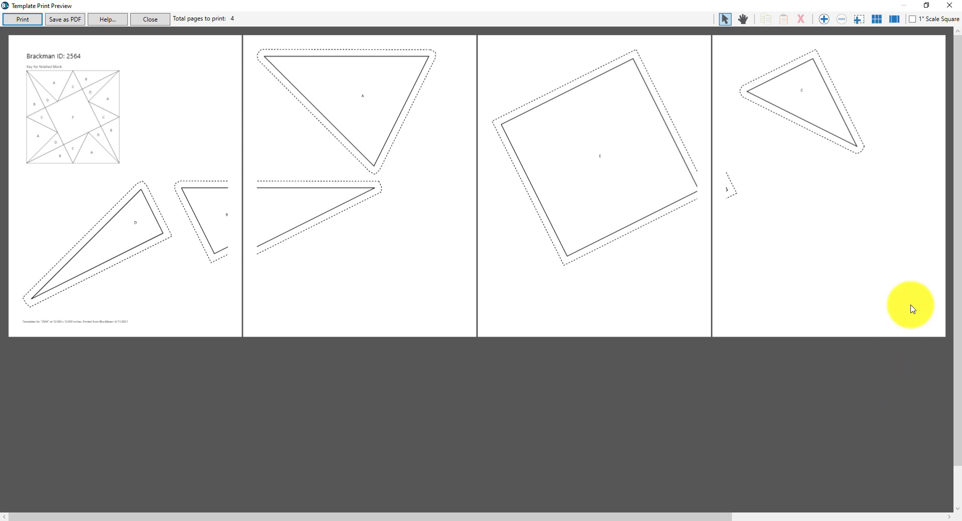
Add the 1-inch scale square, move template B fully onto page 2, and rotate triangle A
left_click(915, 23)
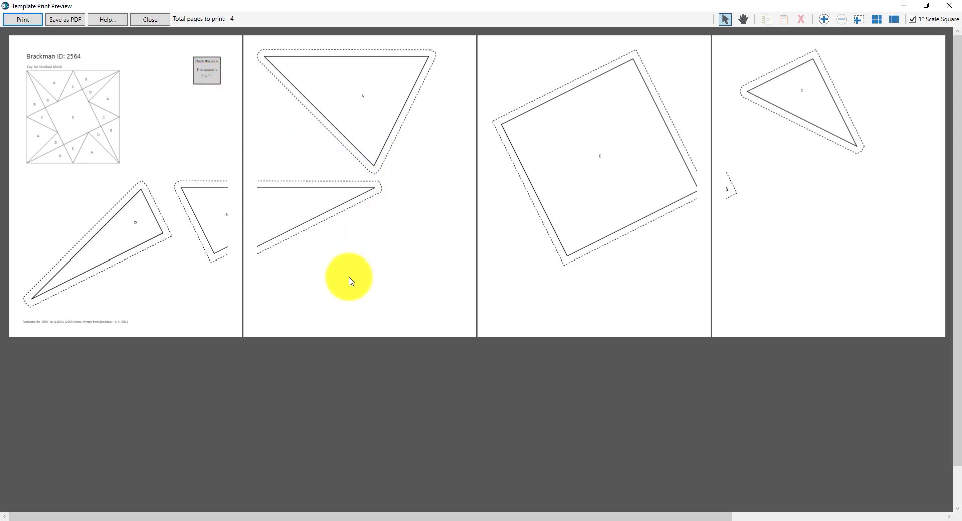
left_click(228, 221)
left_click_drag(229, 220, 286, 241)
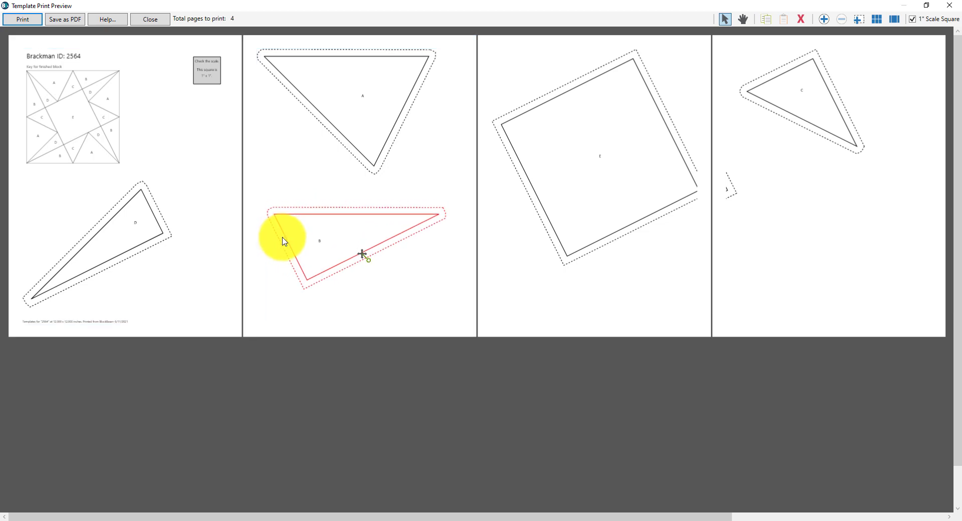
left_click(359, 123)
left_click_drag(361, 125, 352, 147)
Move triangle D off page 1, then place triangle A lower and triangle C top-right on page 1
left_click_drag(124, 231, 505, 252)
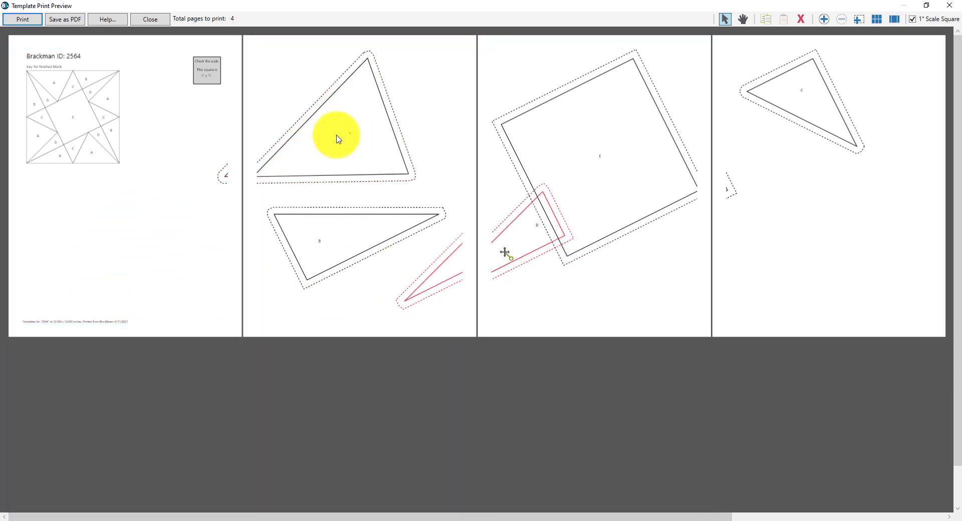
left_click_drag(338, 140, 171, 268)
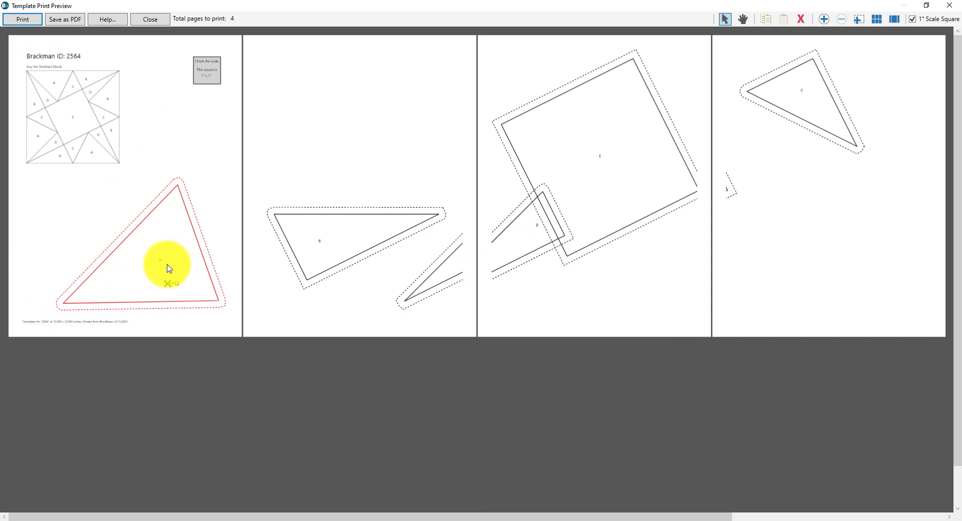
left_click_drag(807, 92, 202, 131)
Rotate triangle B on page 2 and move triangle D from page 3 onto page 2
left_click(365, 258)
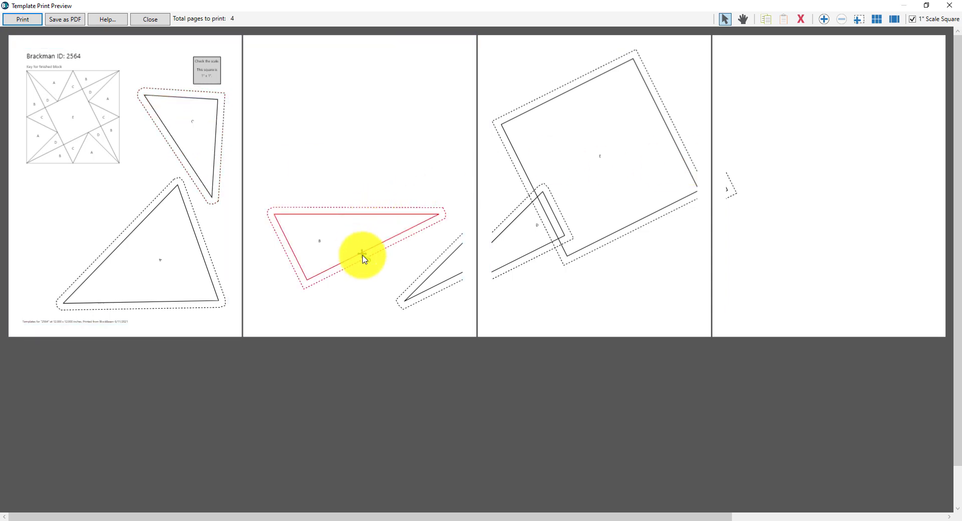
left_click_drag(370, 262, 304, 292)
left_click_drag(548, 230, 485, 344)
left_click_drag(531, 271, 448, 261)
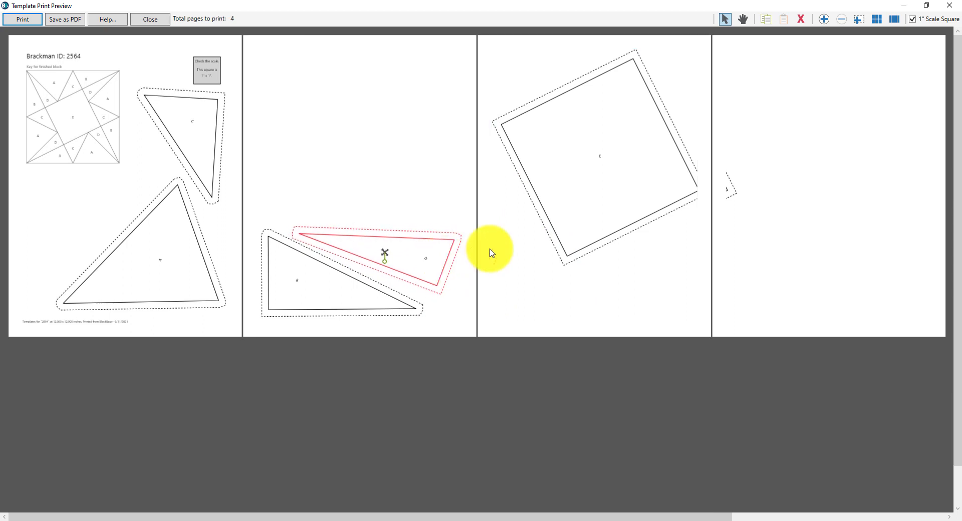
Rotate square E nearly upright, place it at the top of page 2, and deselect
left_click(610, 164)
left_click_drag(610, 170, 421, 179)
left_click_drag(423, 264, 421, 262)
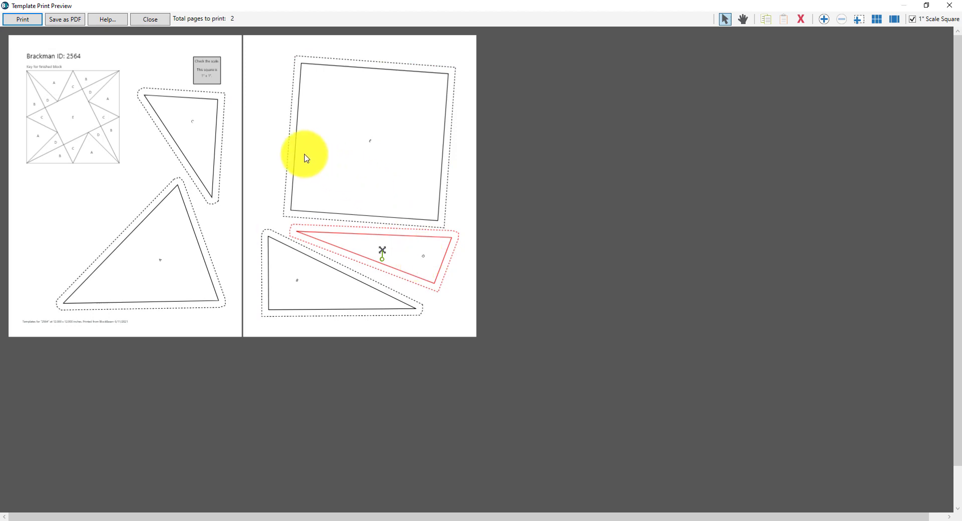
left_click(275, 150)
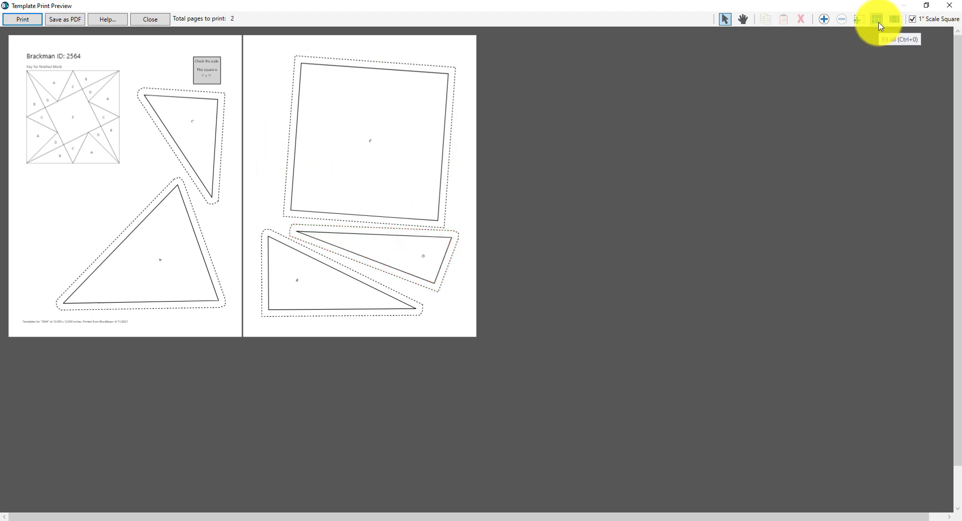
Fit both pages in the preview and save the templates as 2564.pdf
left_click(880, 23)
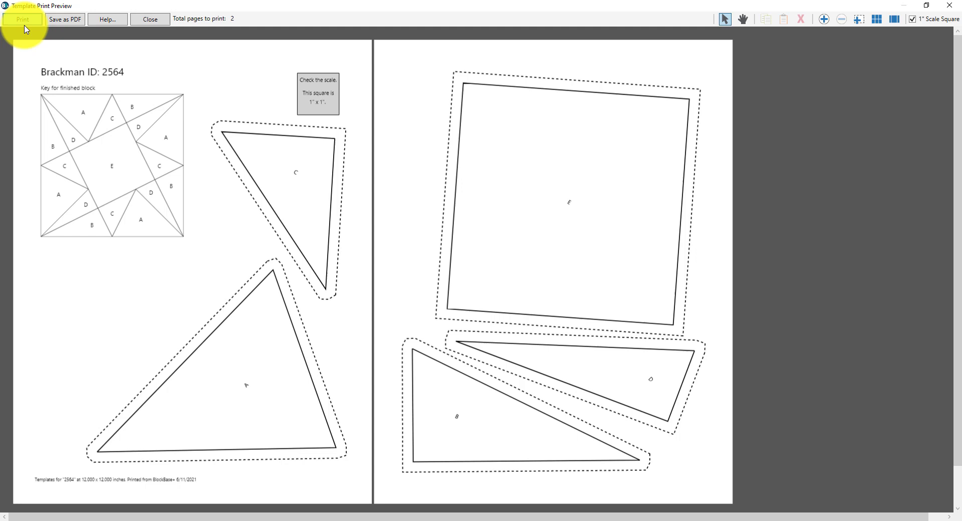
left_click(66, 25)
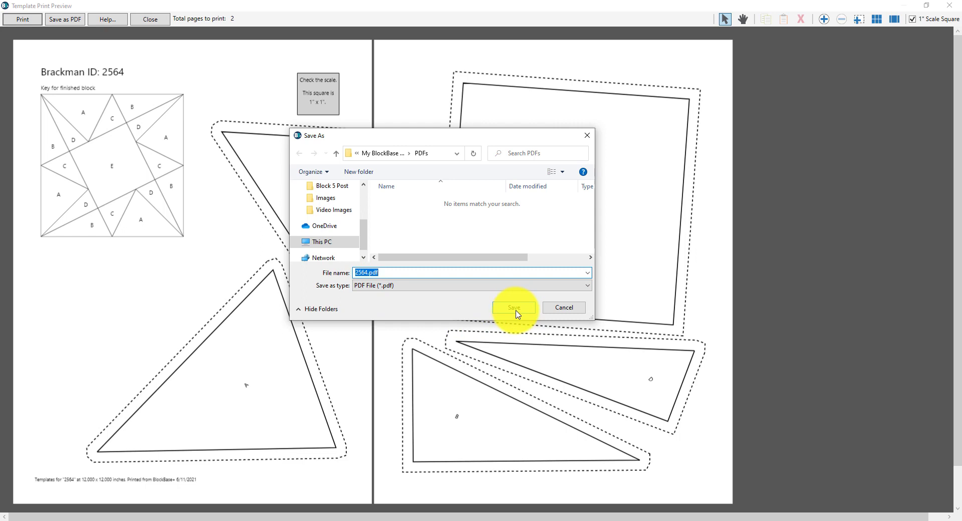
left_click(517, 314)
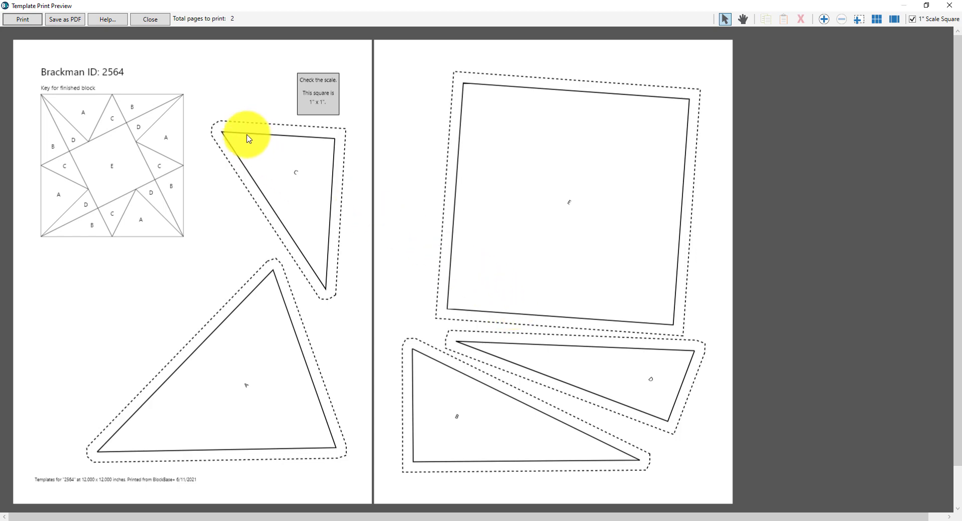
Close the template print preview and the Print Templates dialogs
left_click(151, 23)
left_click(588, 398)
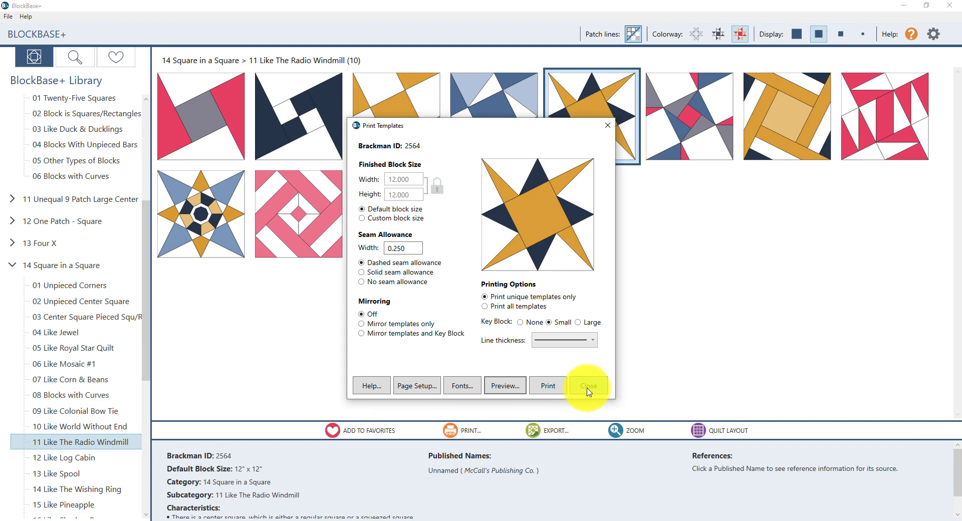
left_click(588, 387)
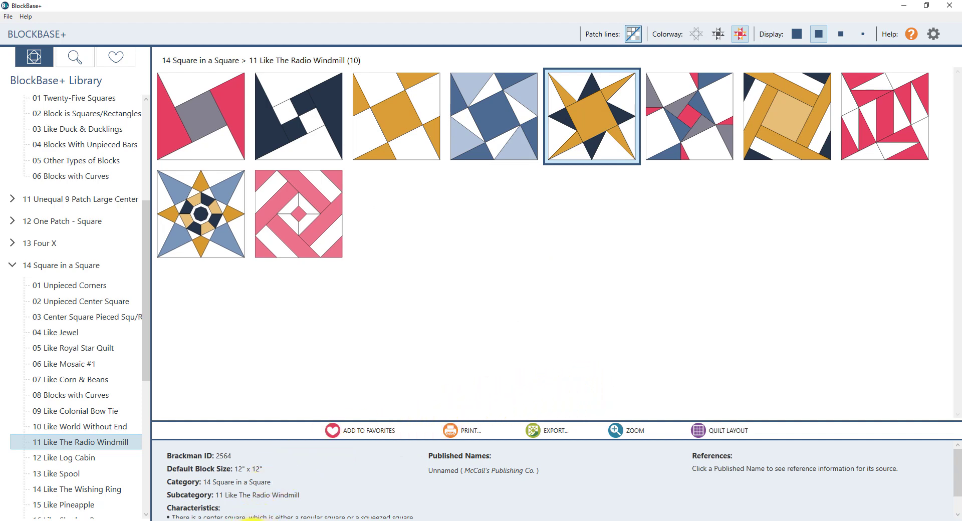
Browse Documents > My BlockBase Plus > PDFs in File Explorer and open 2564.pdf in Acrobat
left_click(257, 519)
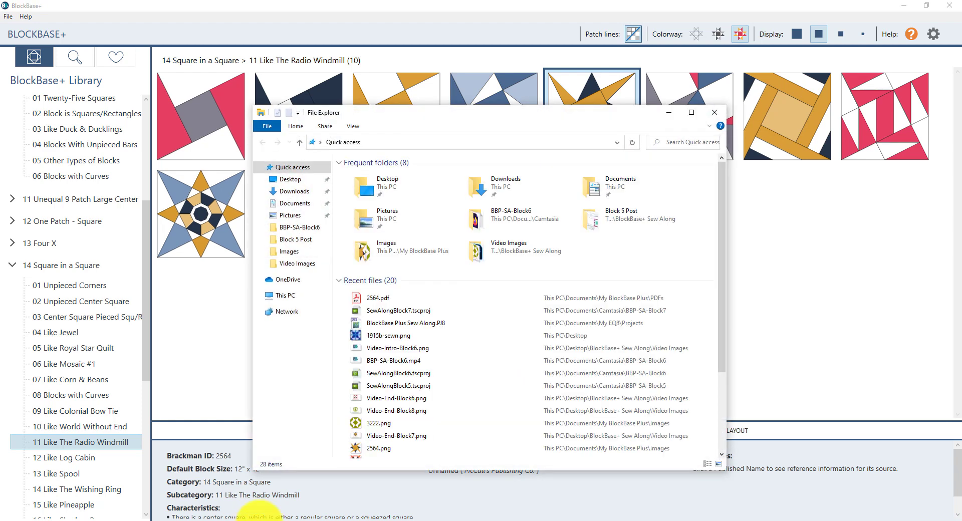
left_click(296, 207)
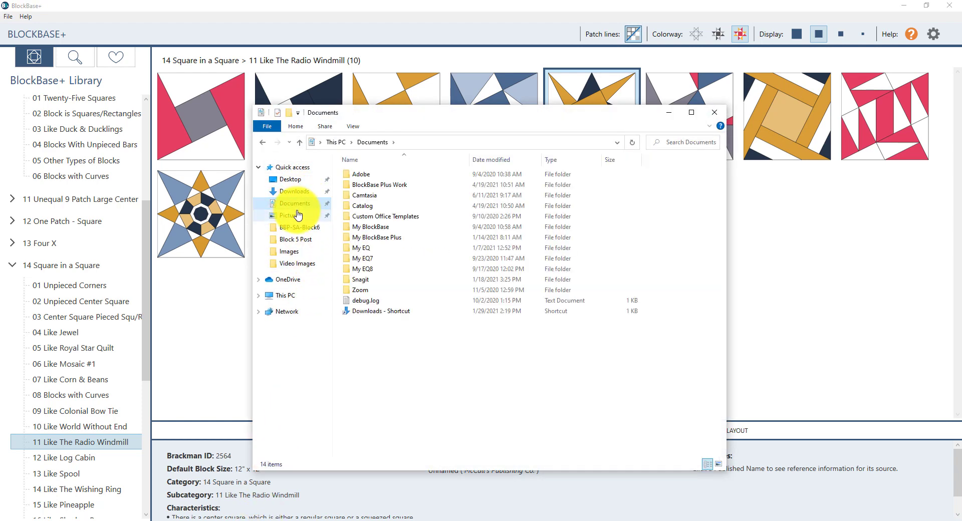
left_click(359, 239)
double_click(359, 239)
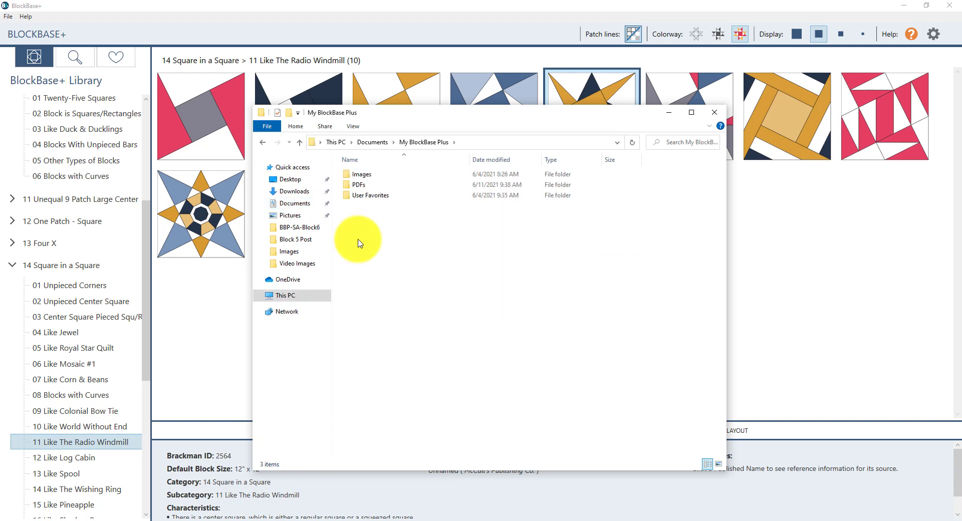
double_click(350, 186)
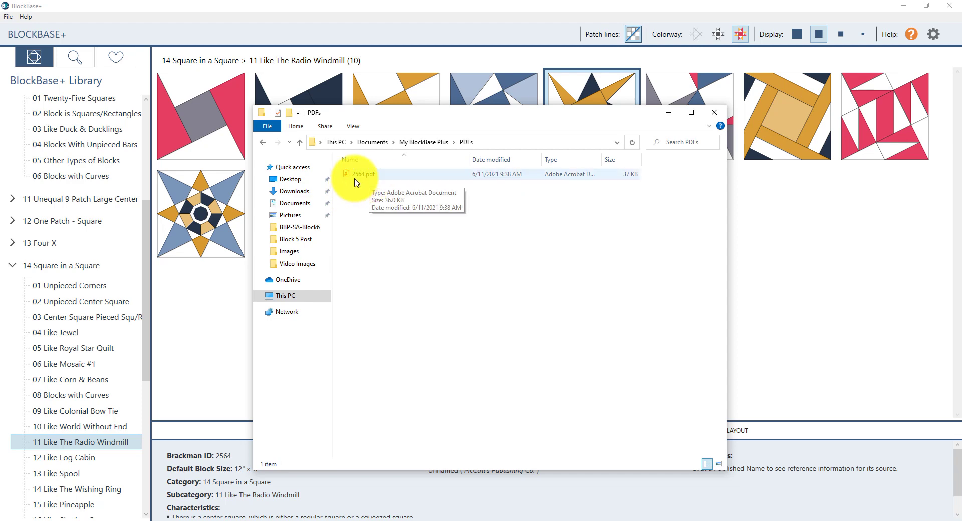
double_click(359, 176)
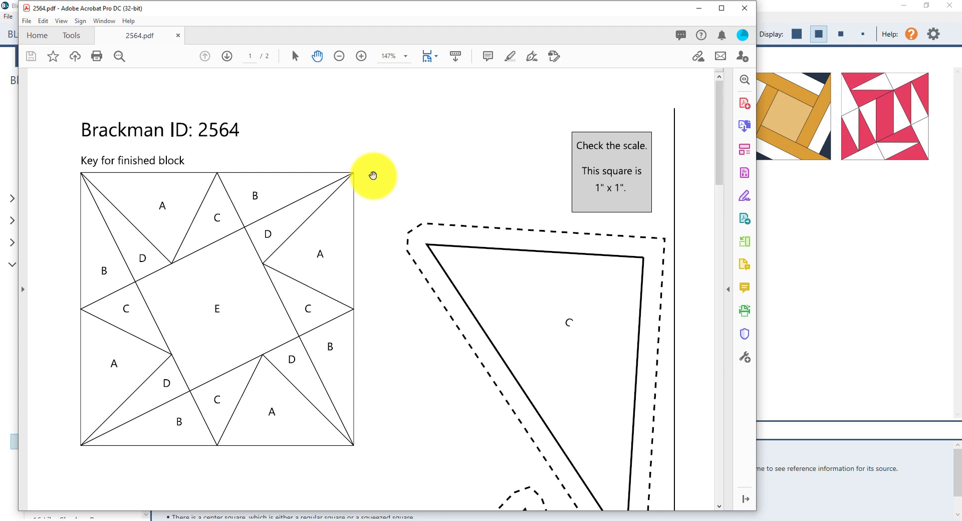
Switch to Fit One Full Page, review pages 2 and 1, and open the Print dialog
left_click(434, 57)
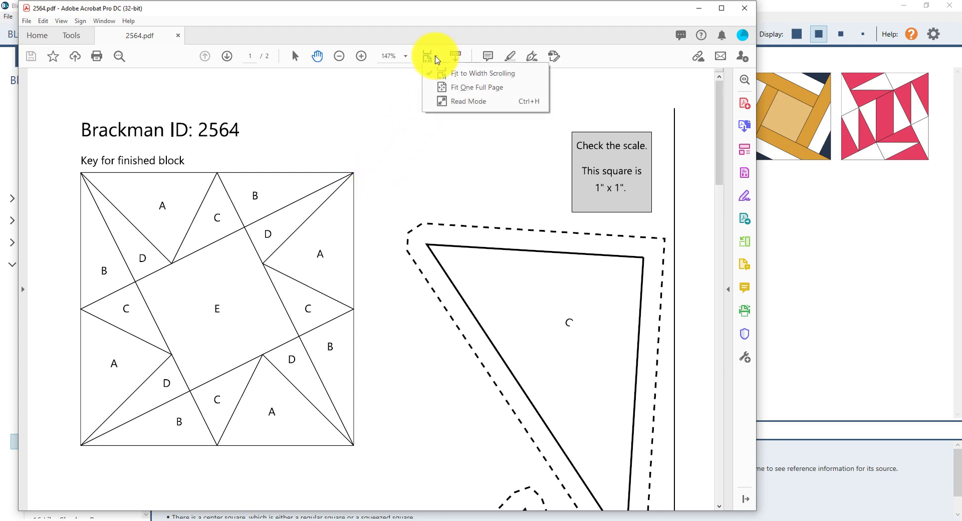
left_click(444, 86)
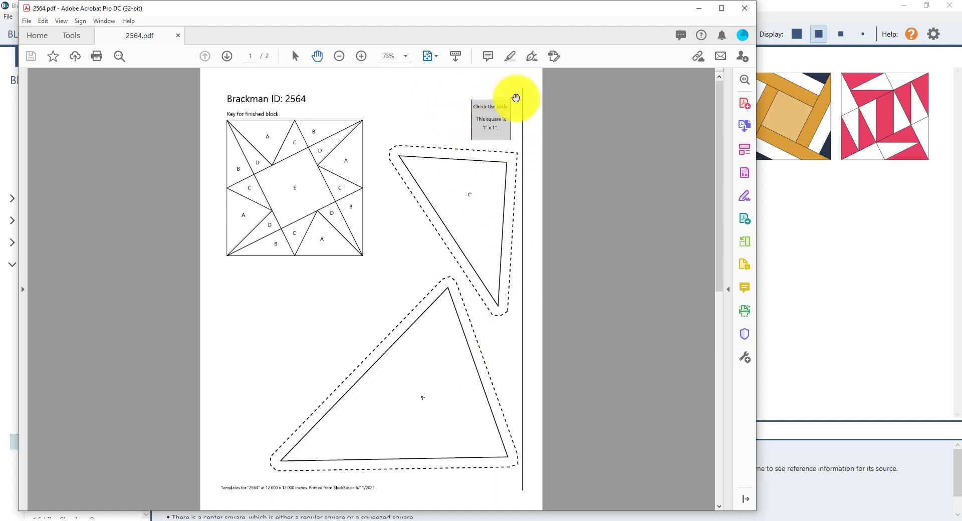
left_click(227, 56)
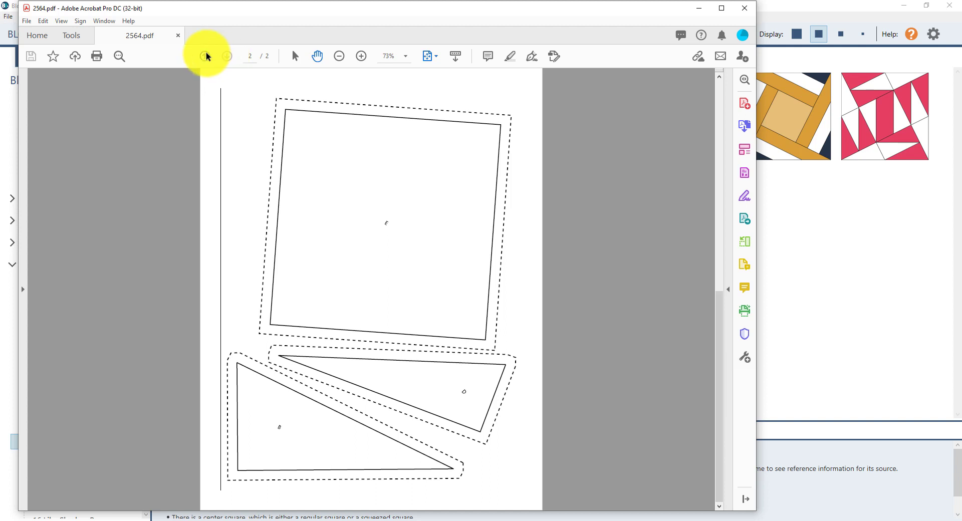
left_click(206, 55)
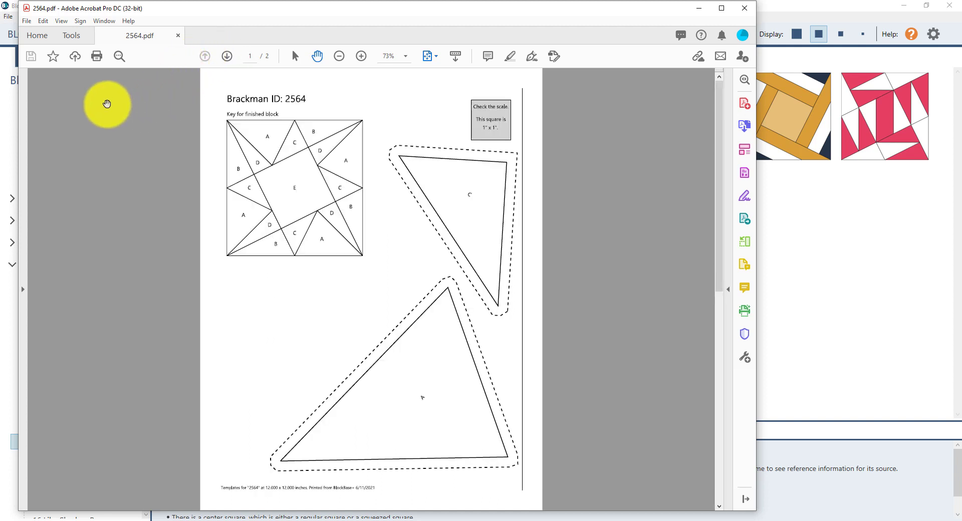
left_click(96, 57)
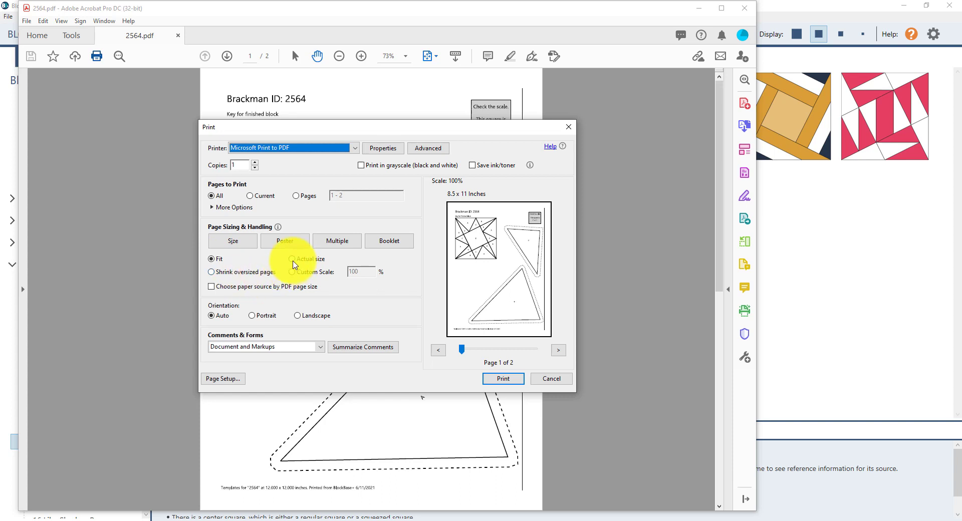
Select Actual size printing, then cancel the Print dialog without printing
left_click(294, 261)
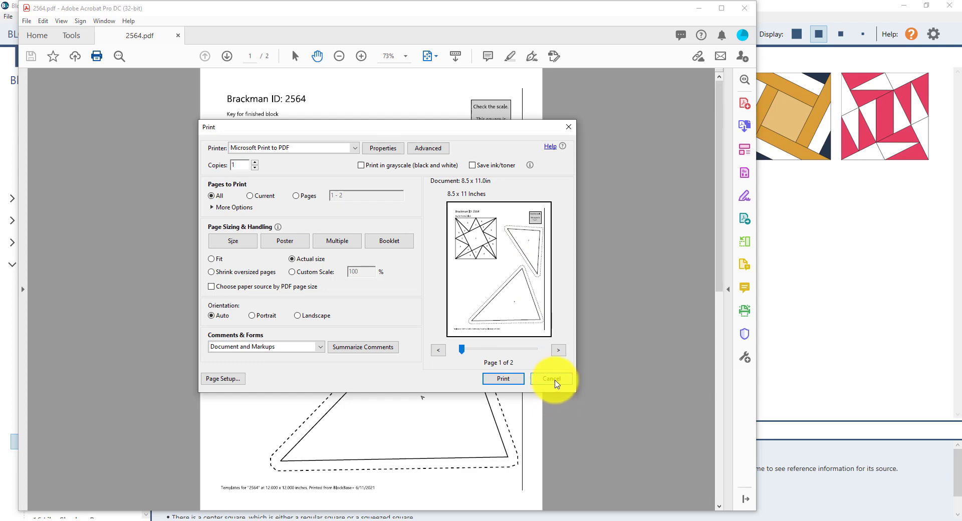
left_click(552, 379)
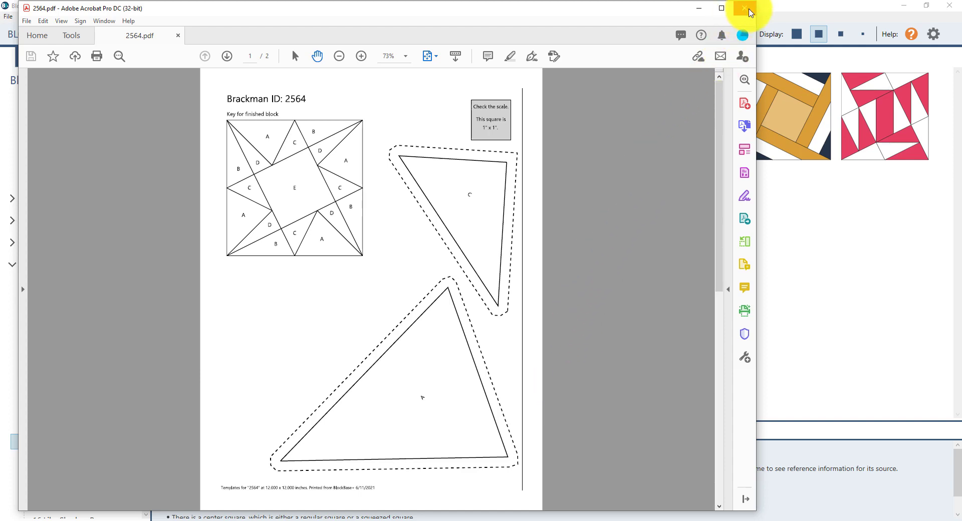
Close Acrobat, add block 2564 to Favorites, and view the seven-block favorites collection
left_click(750, 11)
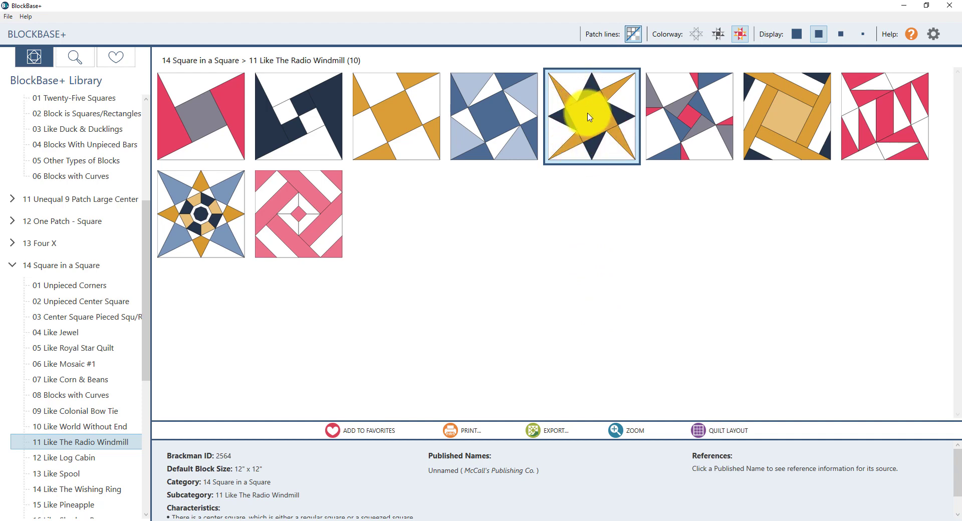
left_click(372, 431)
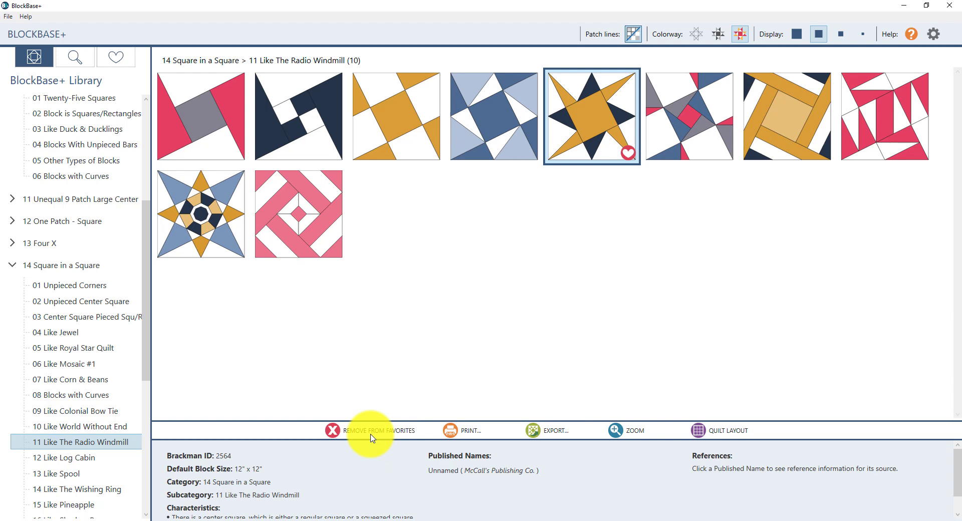
left_click(116, 60)
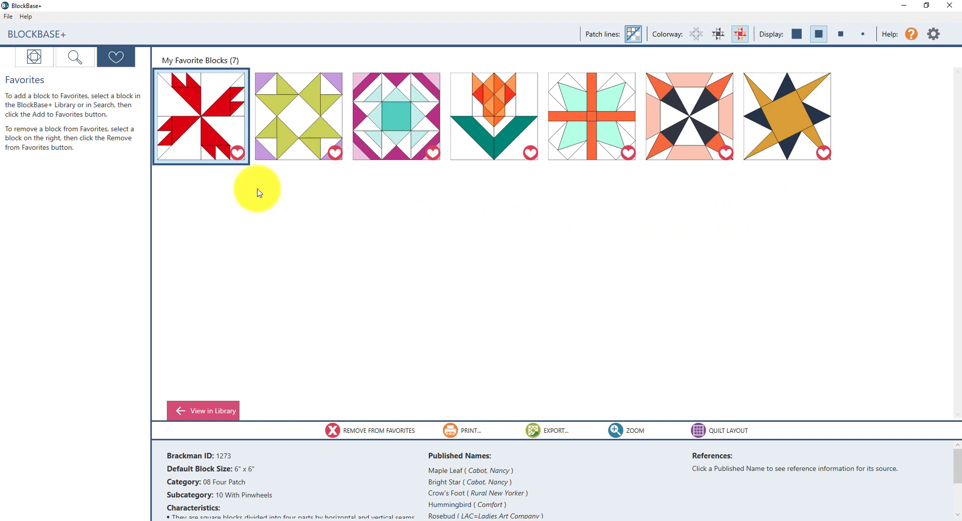
left_click(8, 16)
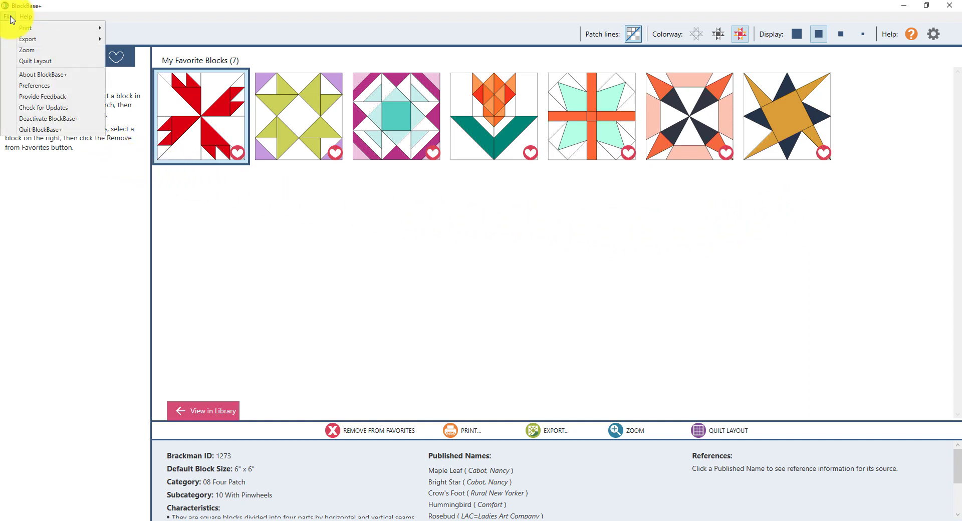